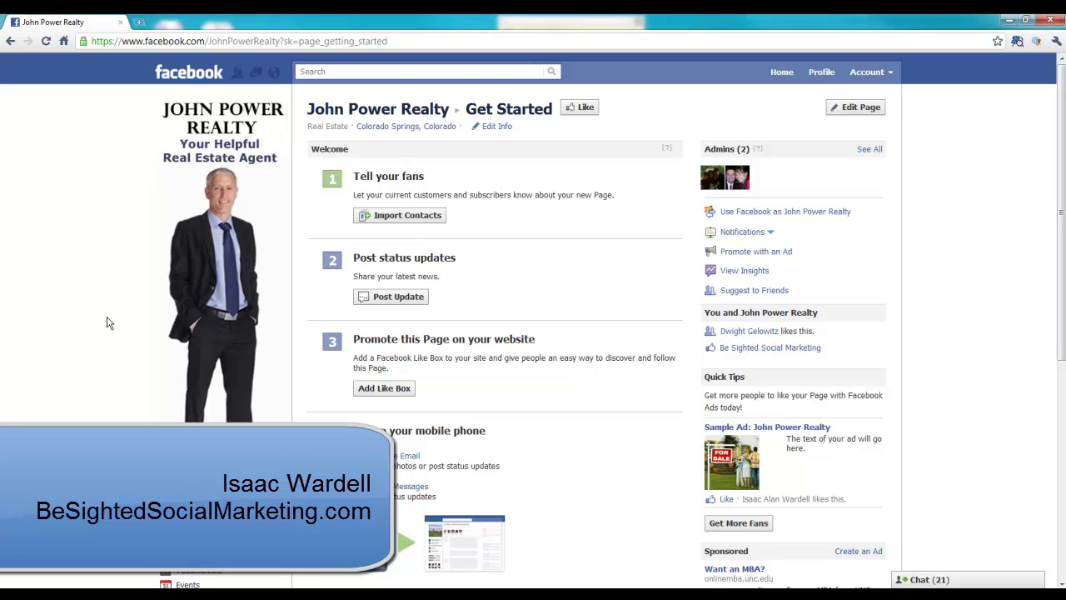
Go to the page's Photos and open the Welcome Tab Image album
scroll(106, 321, "down", 3)
scroll(106, 321, "up", 3)
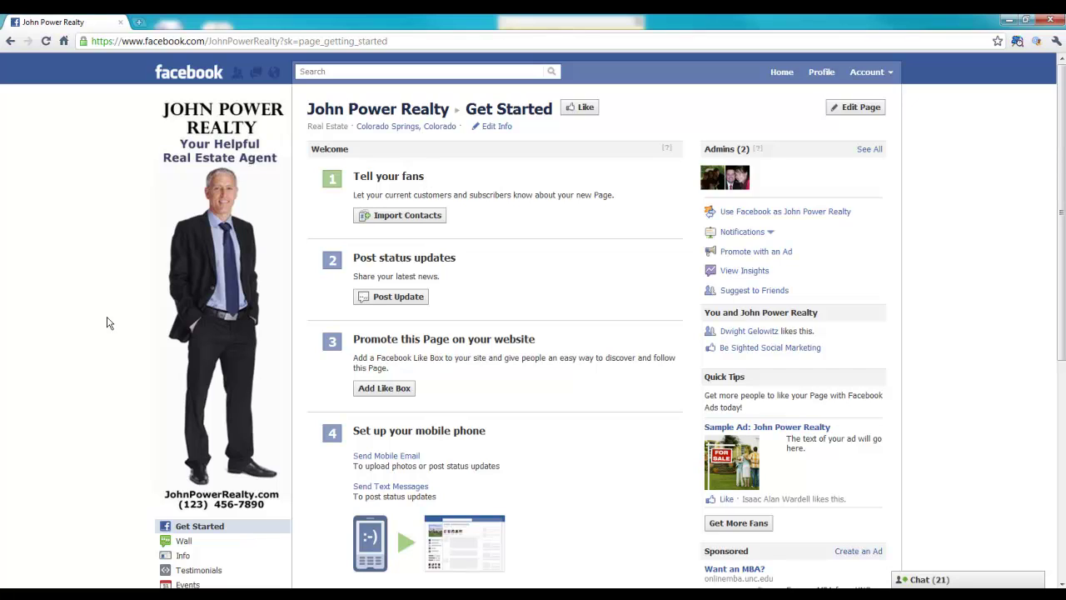
scroll(107, 324, "down", 1)
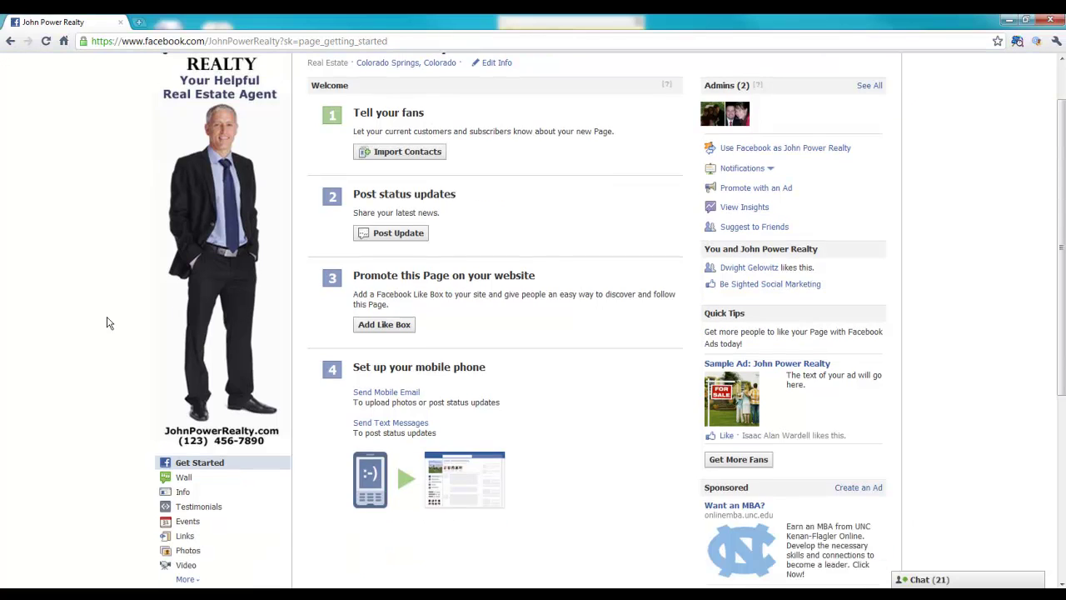
scroll(107, 324, "up", 1)
scroll(106, 323, "down", 1)
left_click(188, 552)
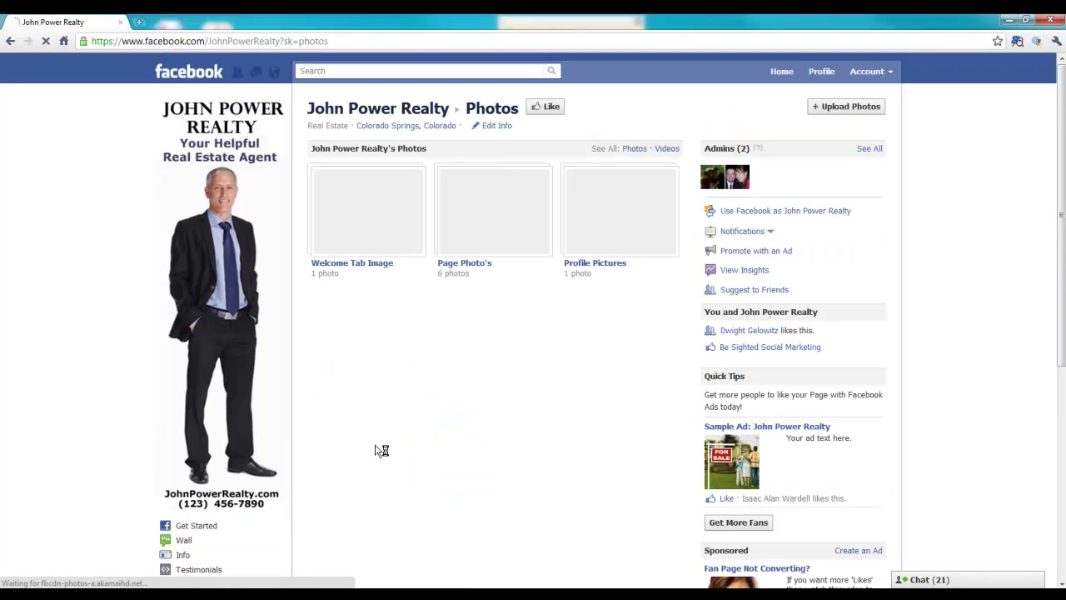
left_click(354, 221)
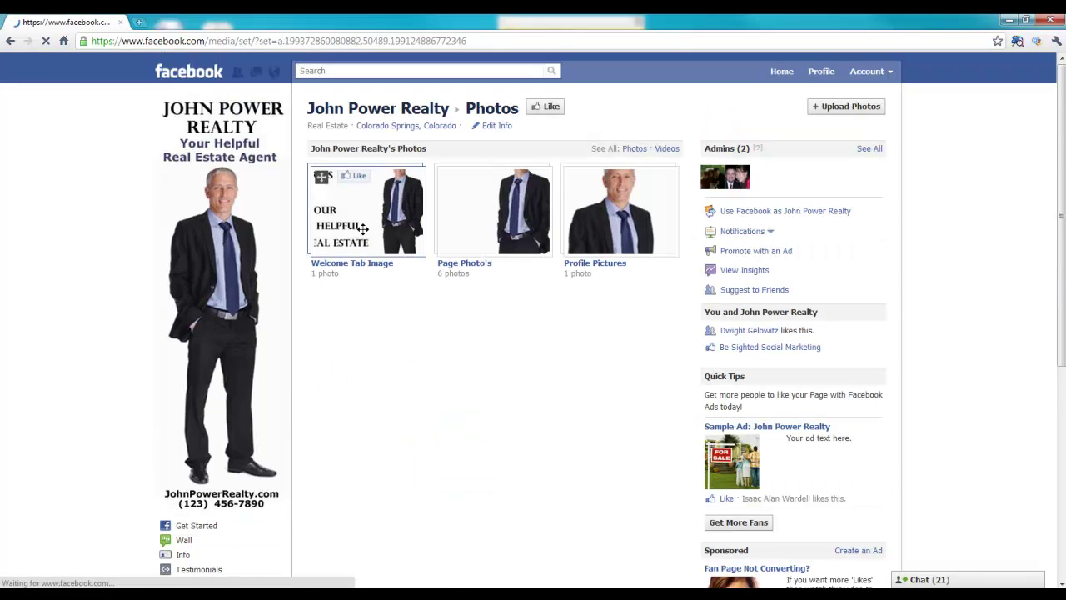
View the Press-Like welcome photo enlarged twice, closing the viewer each time
left_click(248, 225)
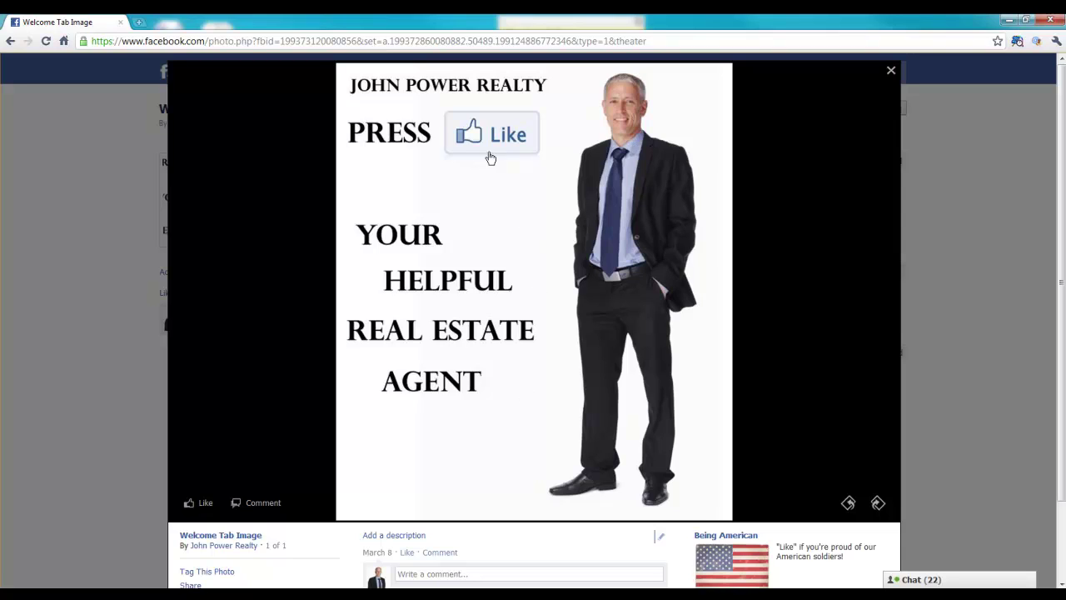
left_click(891, 72)
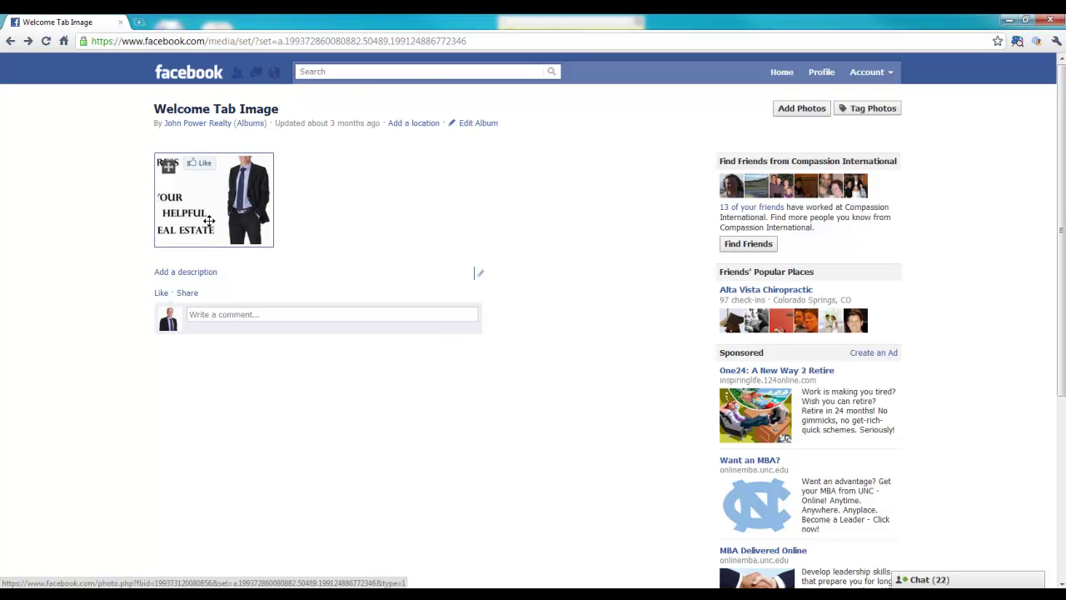
left_click(209, 220)
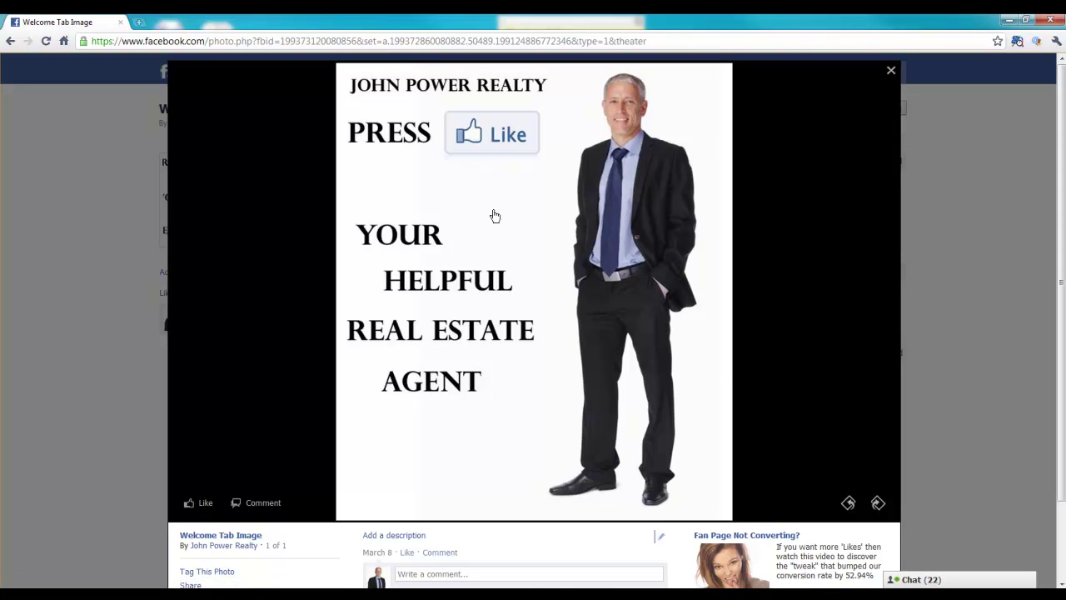
left_click(890, 72)
Open the welcome photo's own page in a new browser tab
right_click(216, 202)
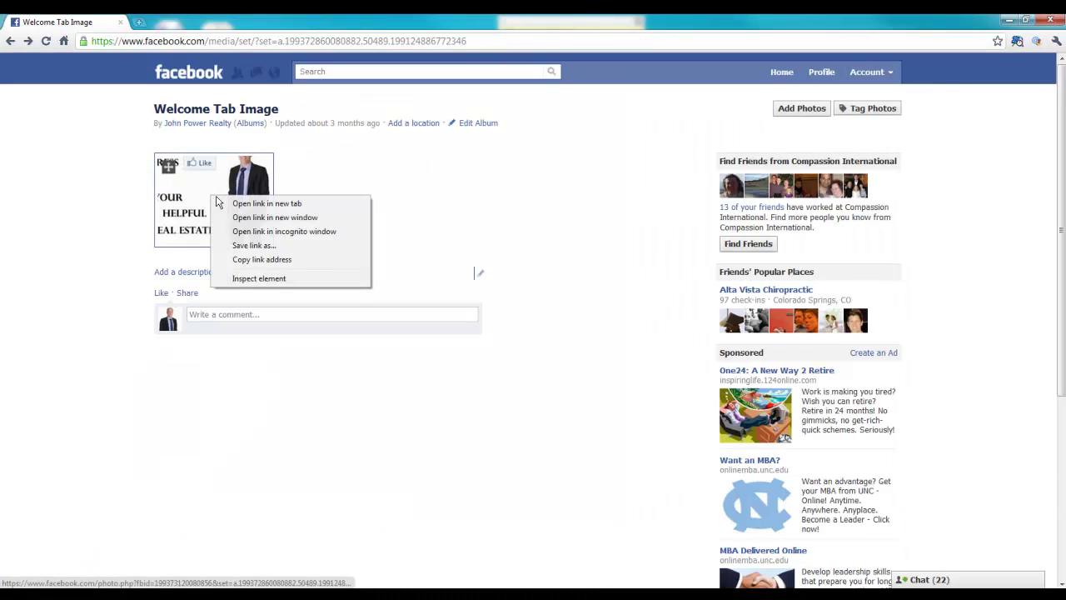
left_click(249, 204)
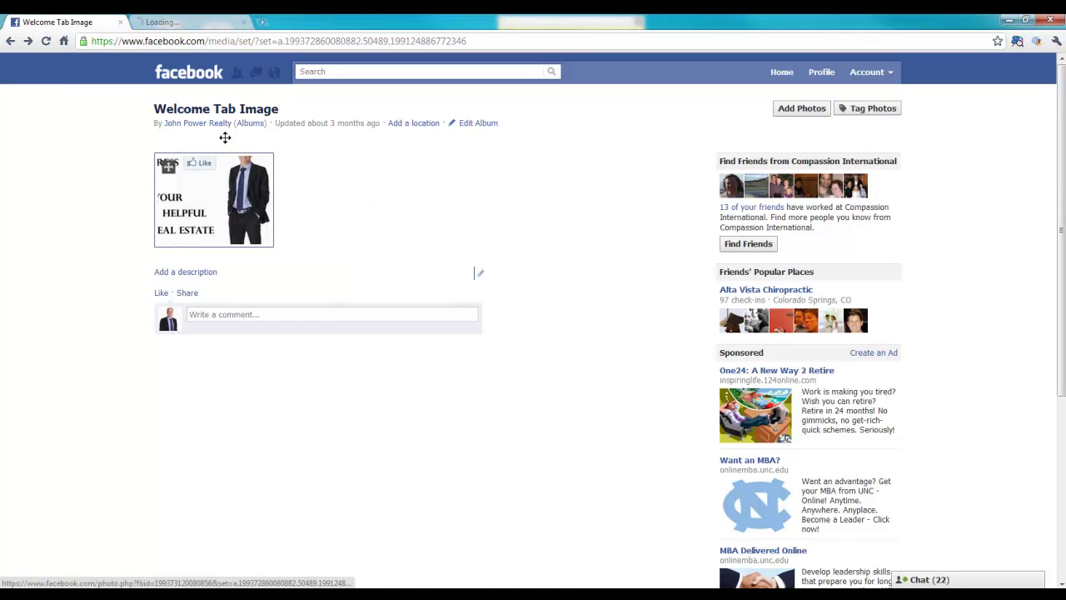
left_click(191, 19)
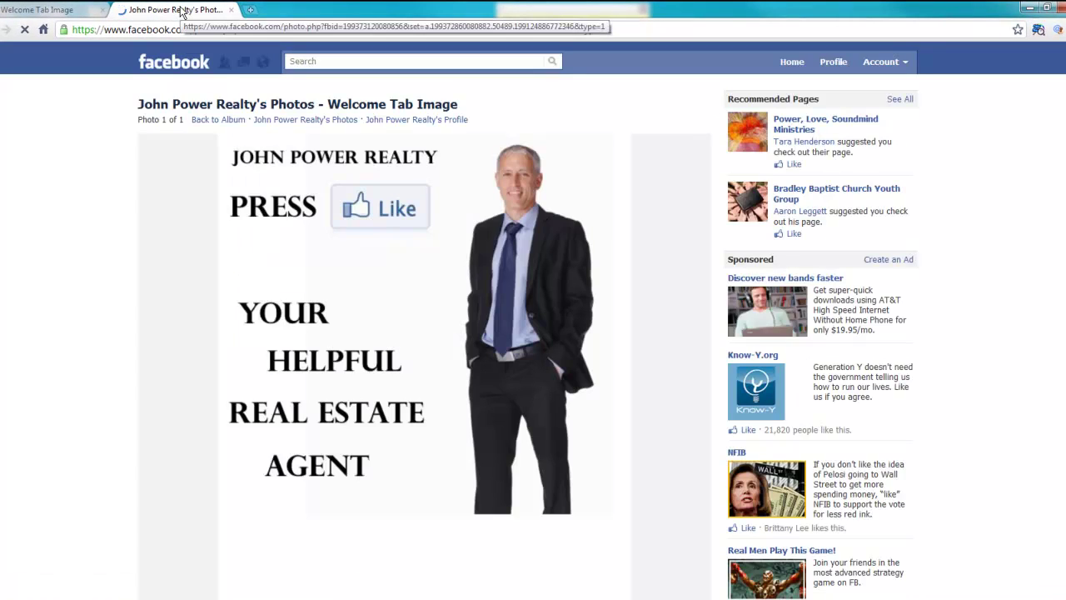
scroll(453, 214, "down", 3)
scroll(448, 226, "up", 3)
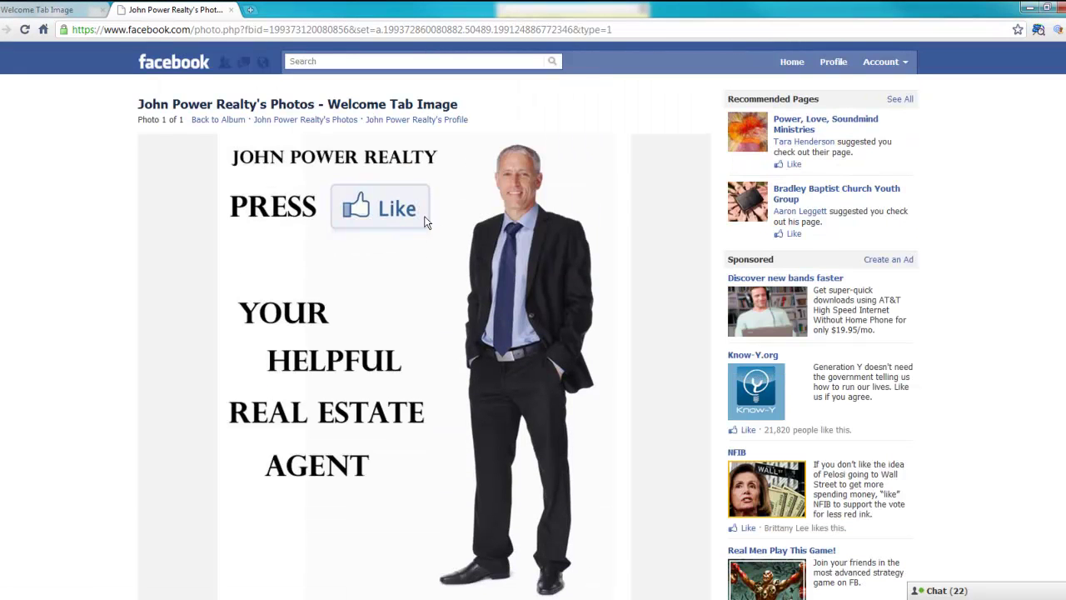
Copy the welcome image URL, then return to the John Power Realty page
right_click(382, 282)
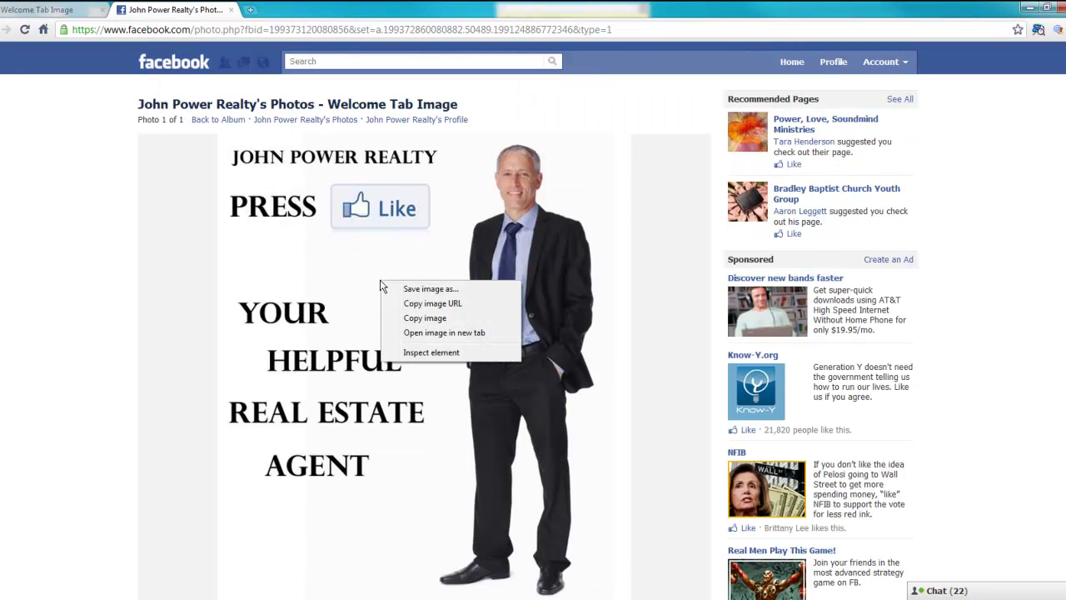
left_click(432, 304)
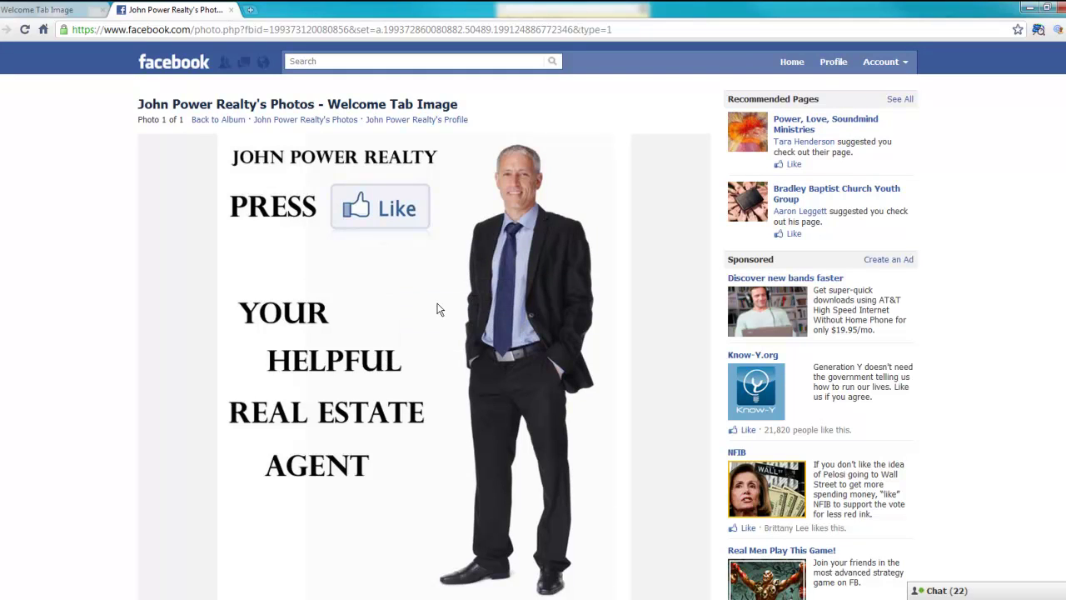
left_click(72, 15)
left_click(185, 114)
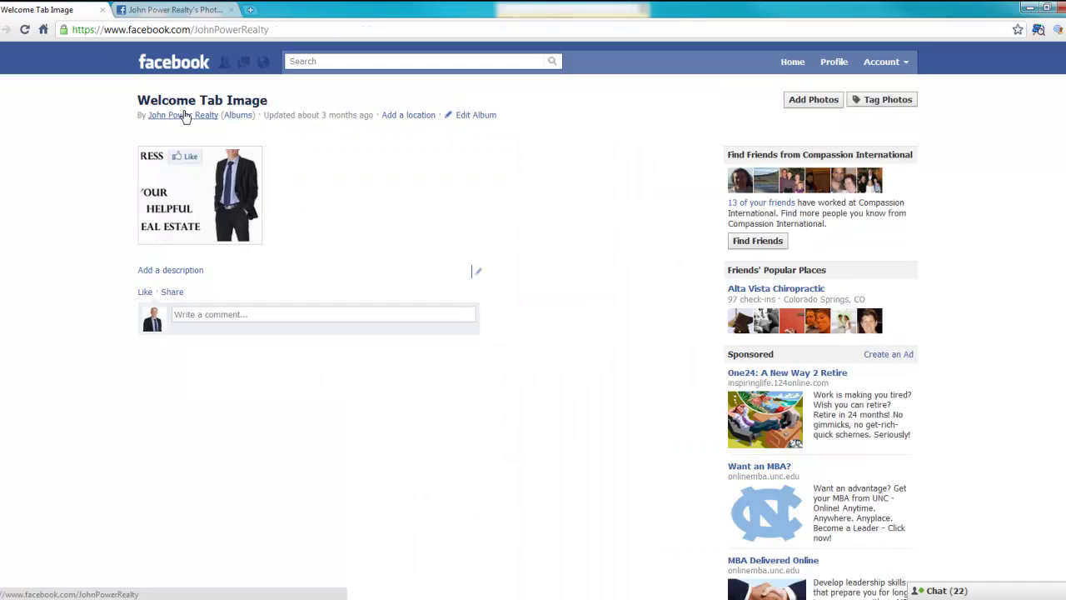
From Edit Page's Apps list, go to the full application directory
left_click(851, 100)
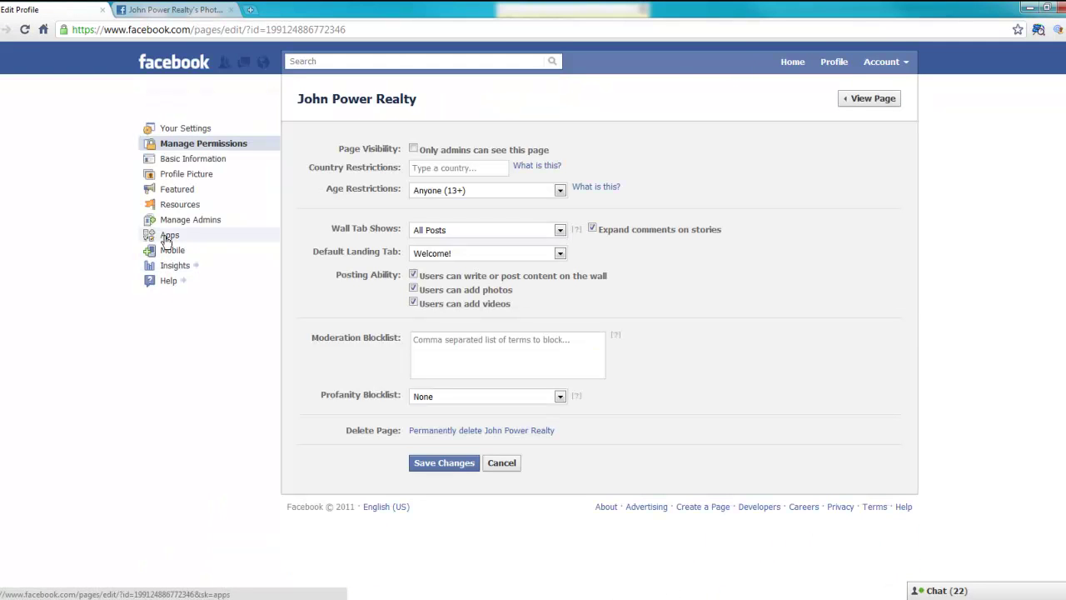
left_click(166, 239)
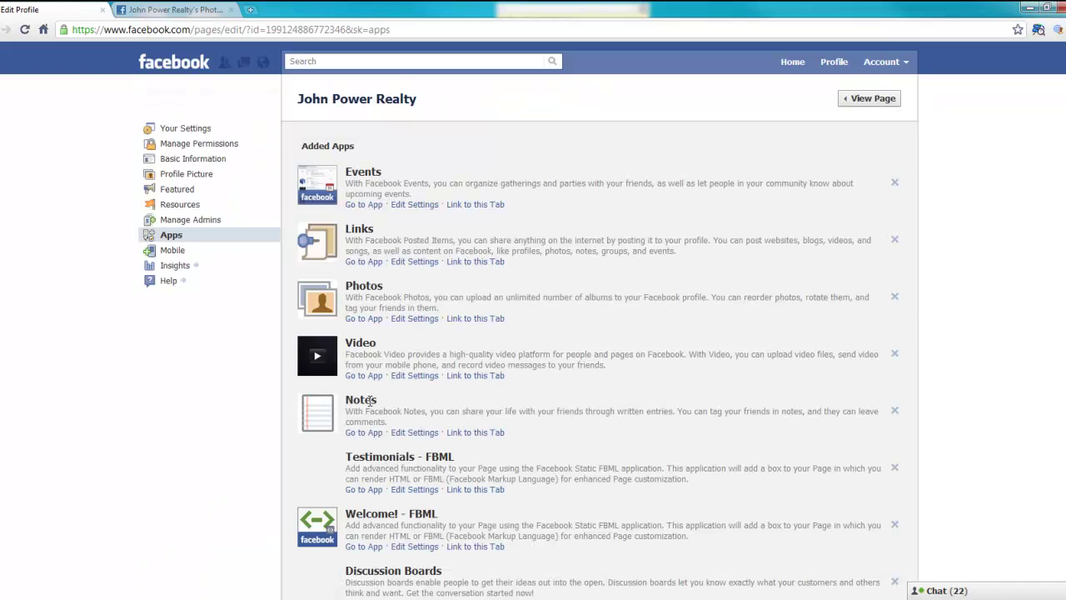
scroll(370, 403, "down", 3)
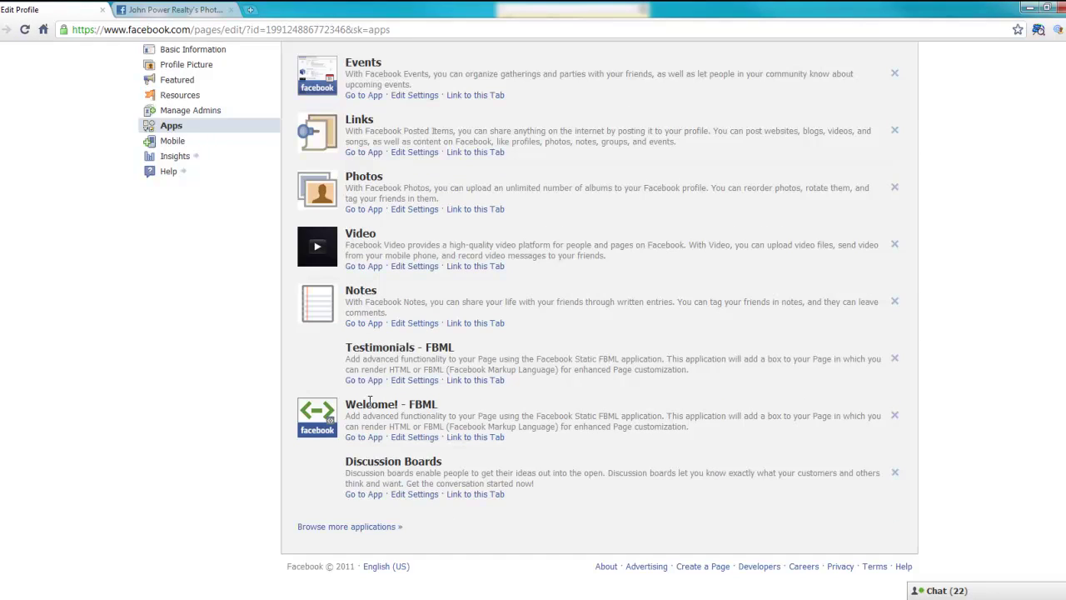
left_click(374, 527)
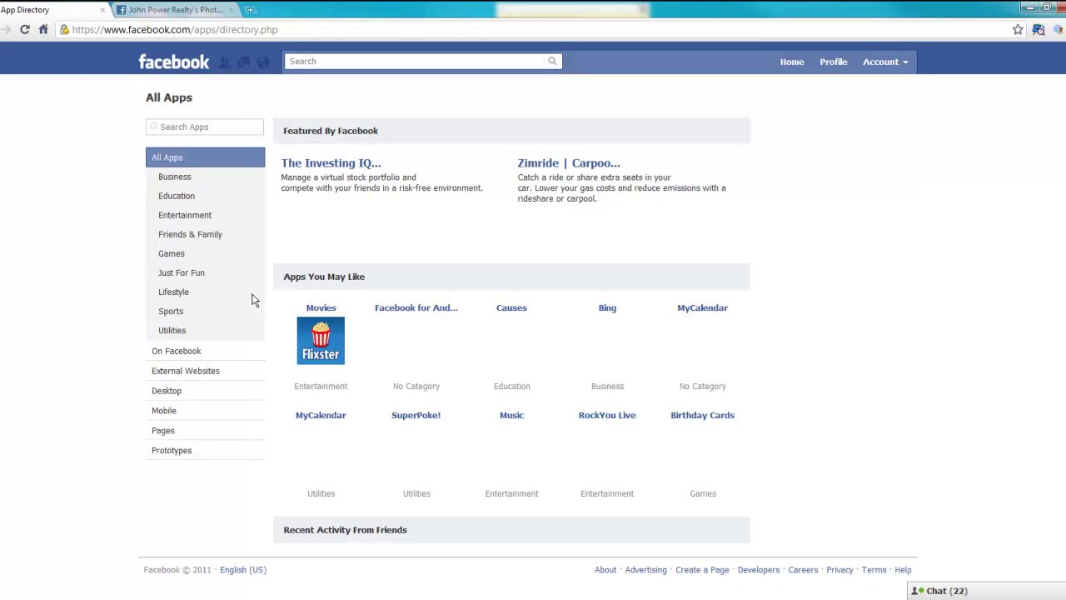
Search the app directory for 'Iframe' and browse the matching apps
left_click(203, 130)
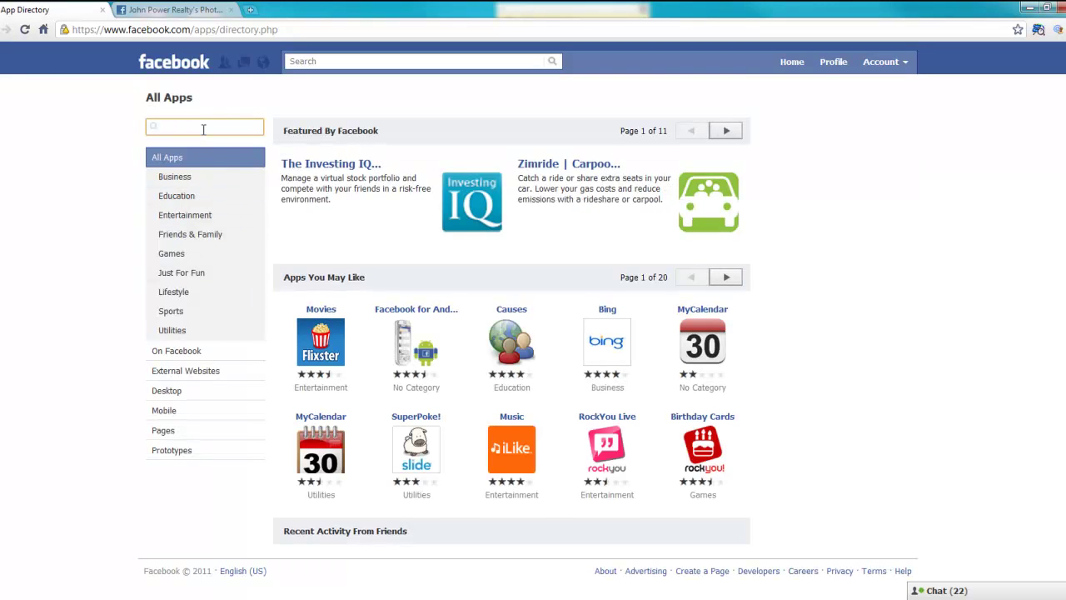
type("Iframes")
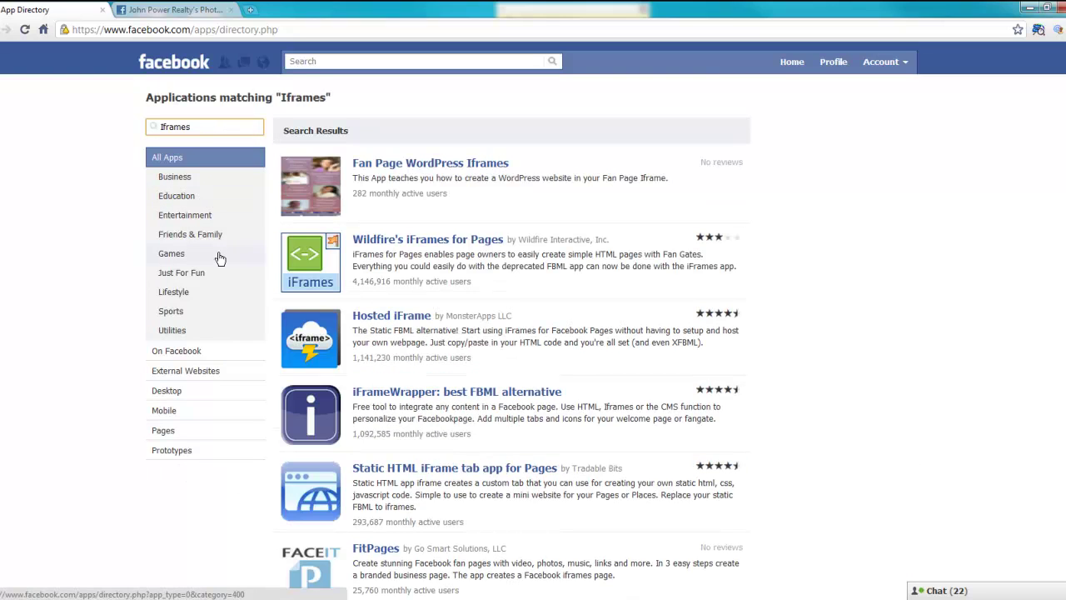
scroll(219, 259, "down", 1)
scroll(219, 259, "down", 4)
scroll(219, 259, "down", 2)
scroll(219, 259, "up", 7)
key("BackSpace")
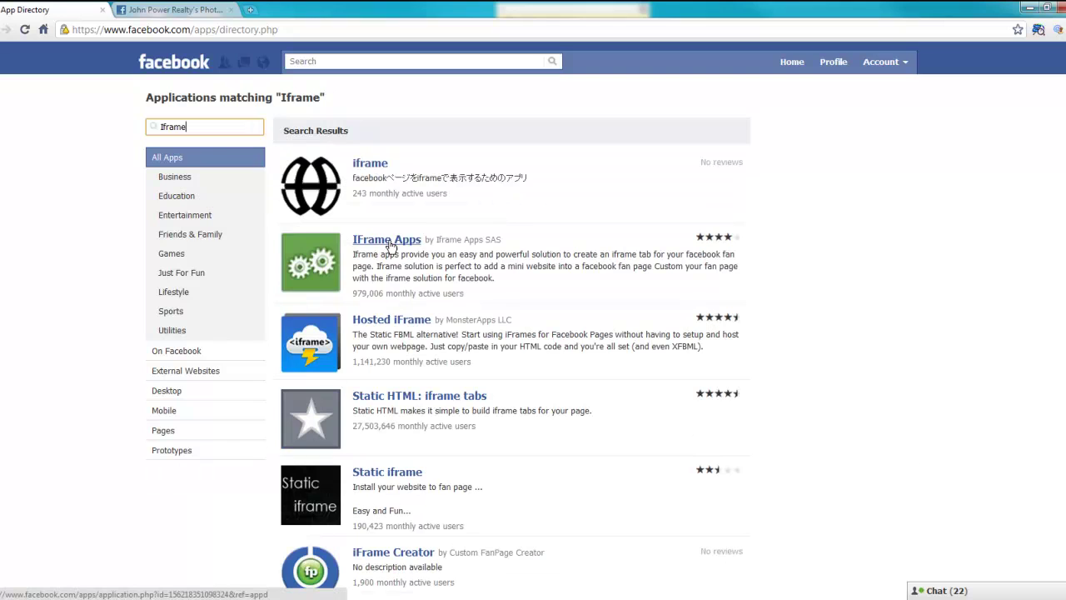
scroll(390, 246, "down", 1)
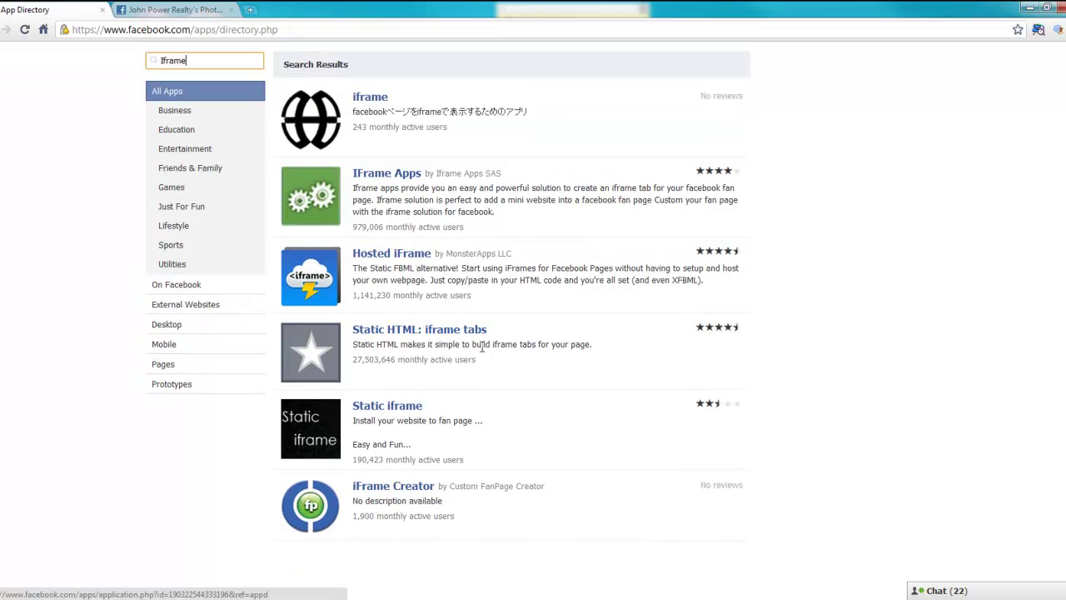
Start the IFrame Apps setup form with John Power Realty as the selected page
left_click(386, 177)
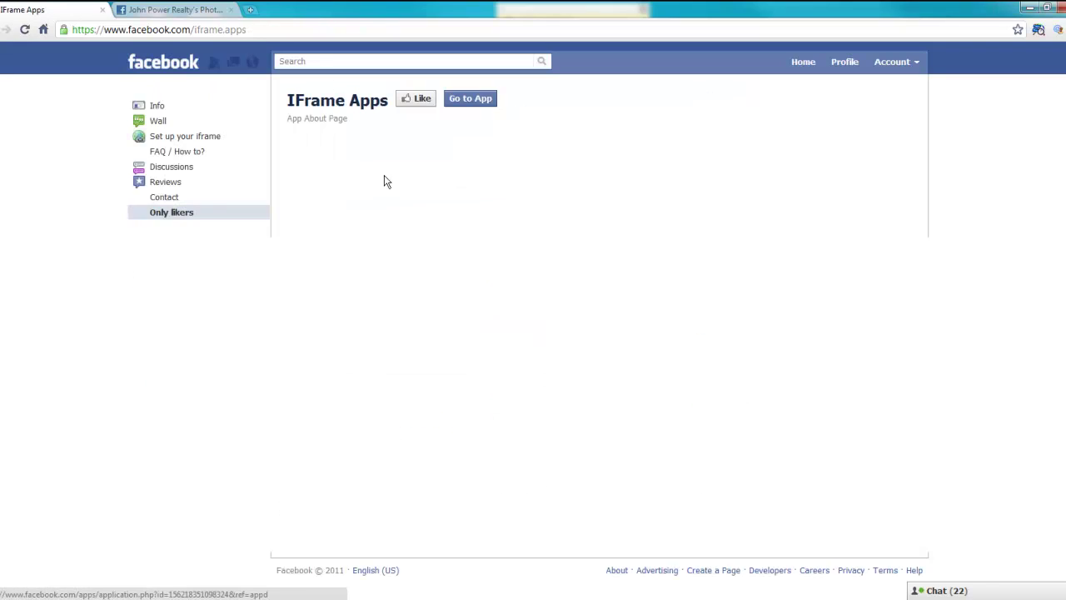
left_click(479, 107)
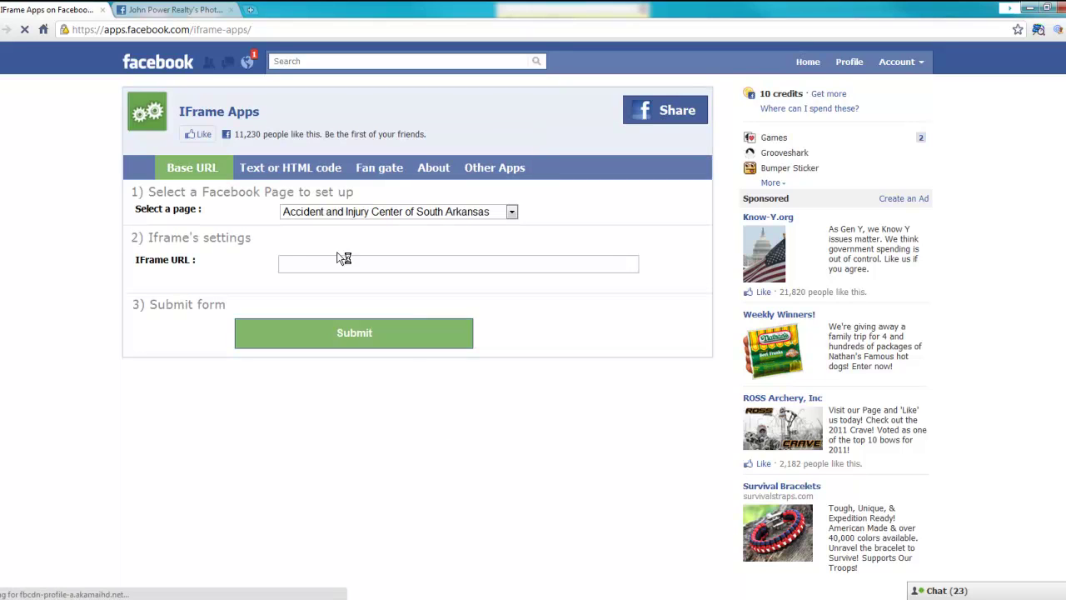
left_click(433, 213)
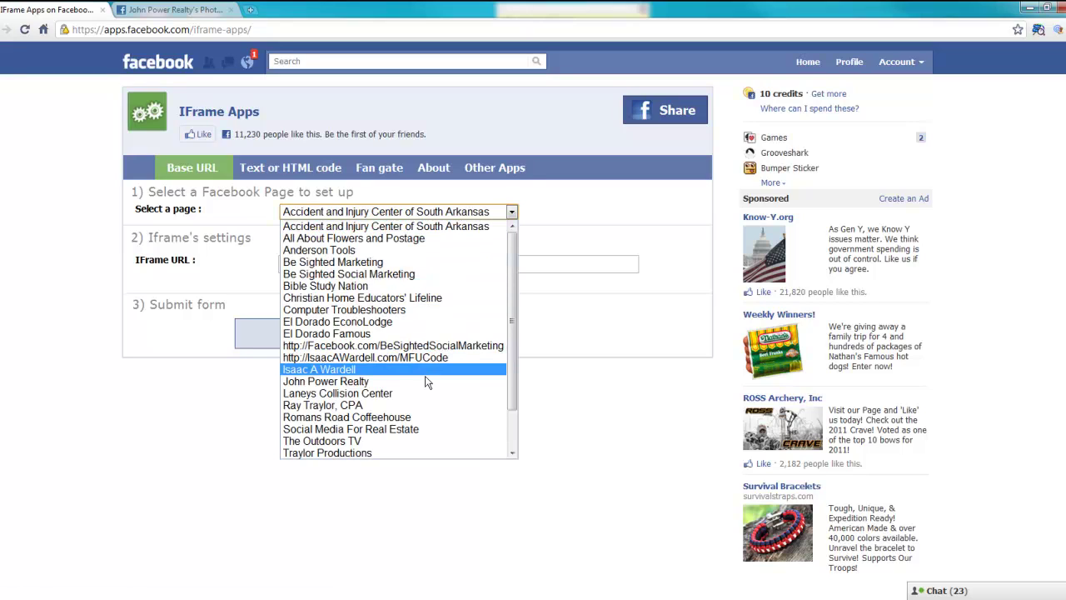
left_click(371, 382)
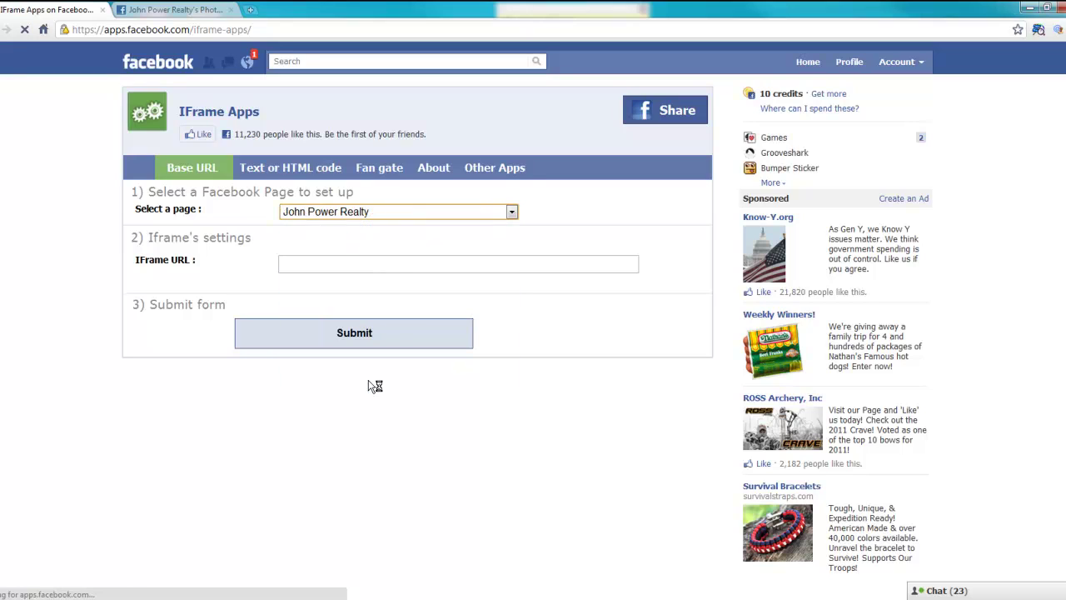
left_click(419, 321)
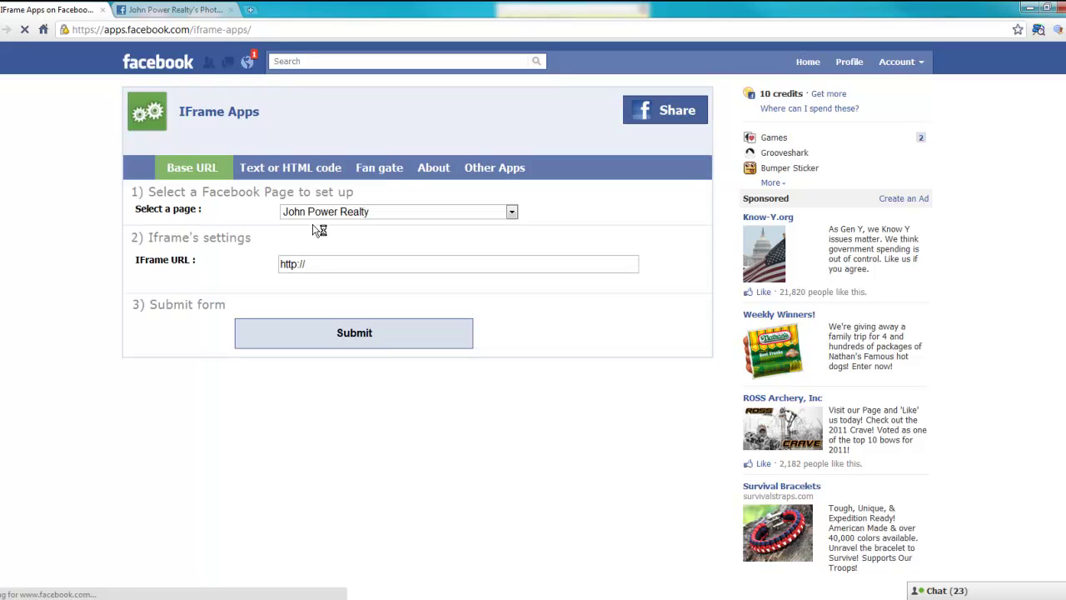
Replace the IFrame URL placeholder with the pasted welcome image address
left_click_drag(318, 265, 274, 264)
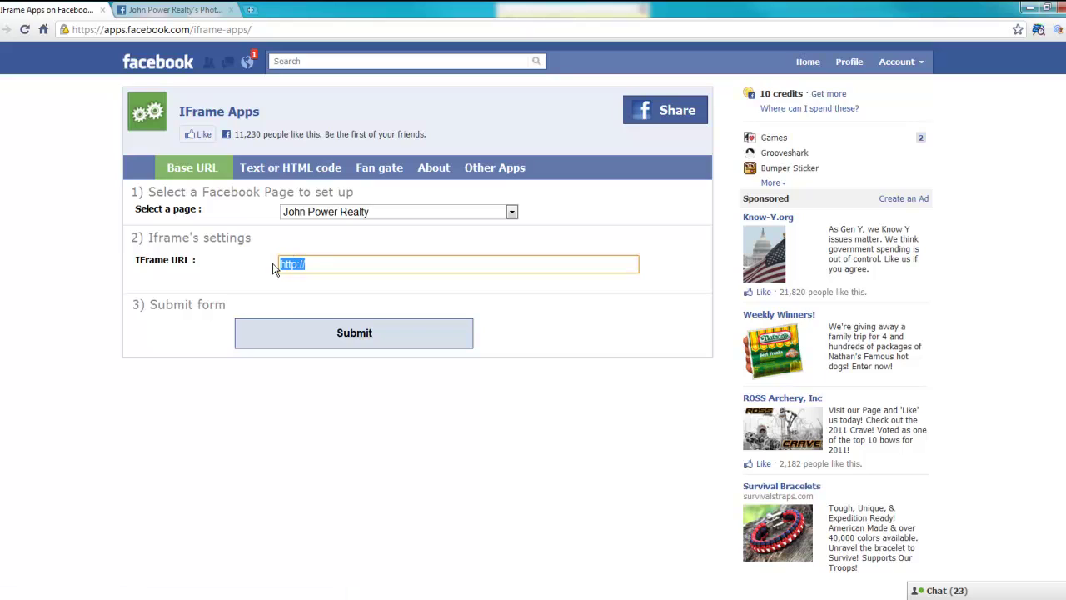
key("BackSpace")
right_click(280, 262)
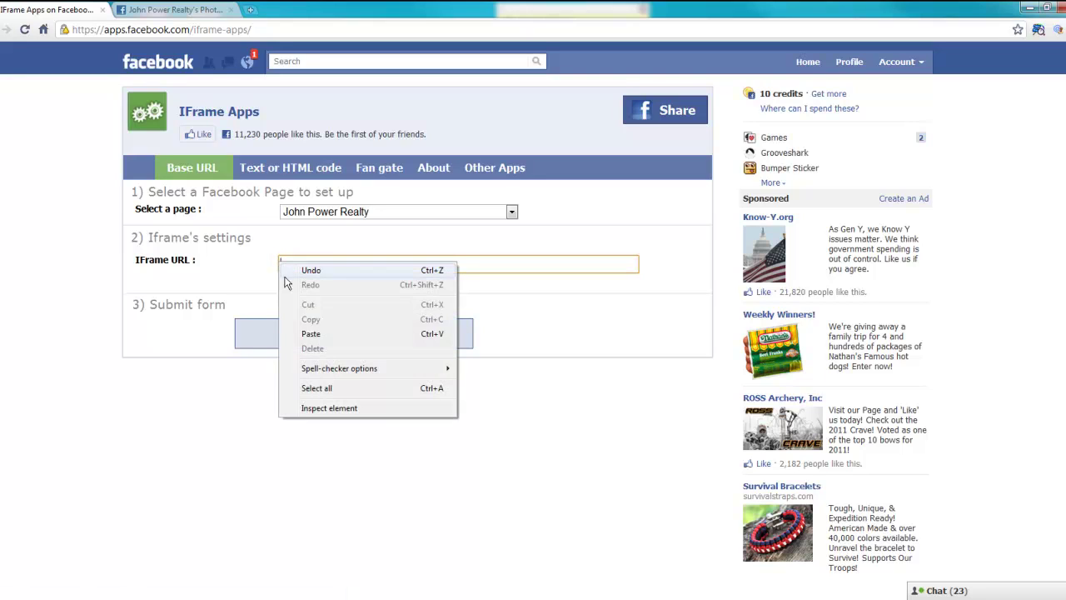
left_click(310, 334)
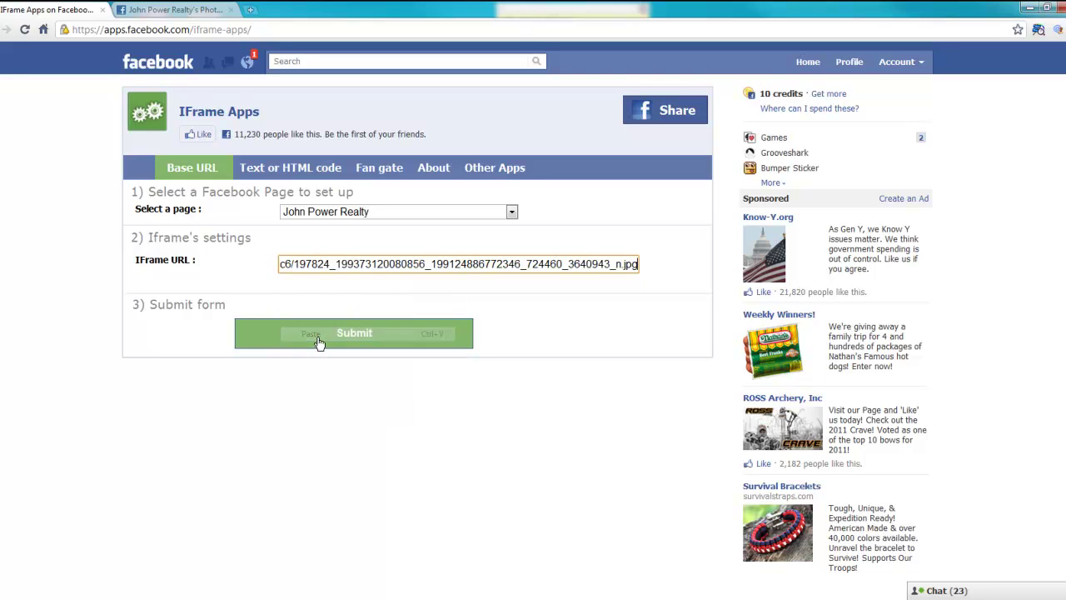
left_click_drag(573, 263, 326, 265)
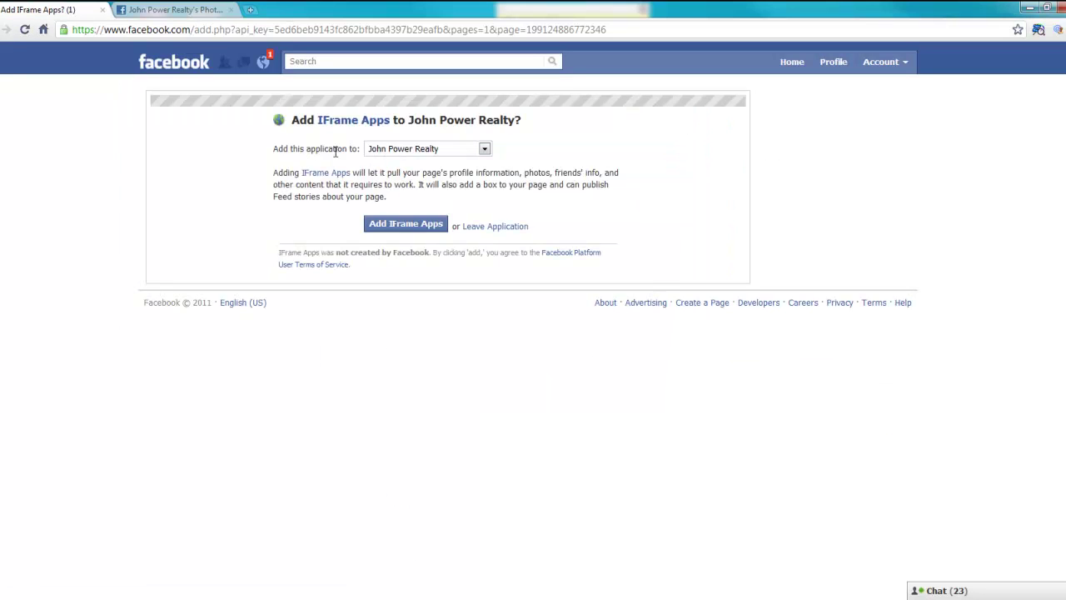
Add IFrame Apps to John Power Realty and save Welcome as the Default Landing Tab
left_click(416, 225)
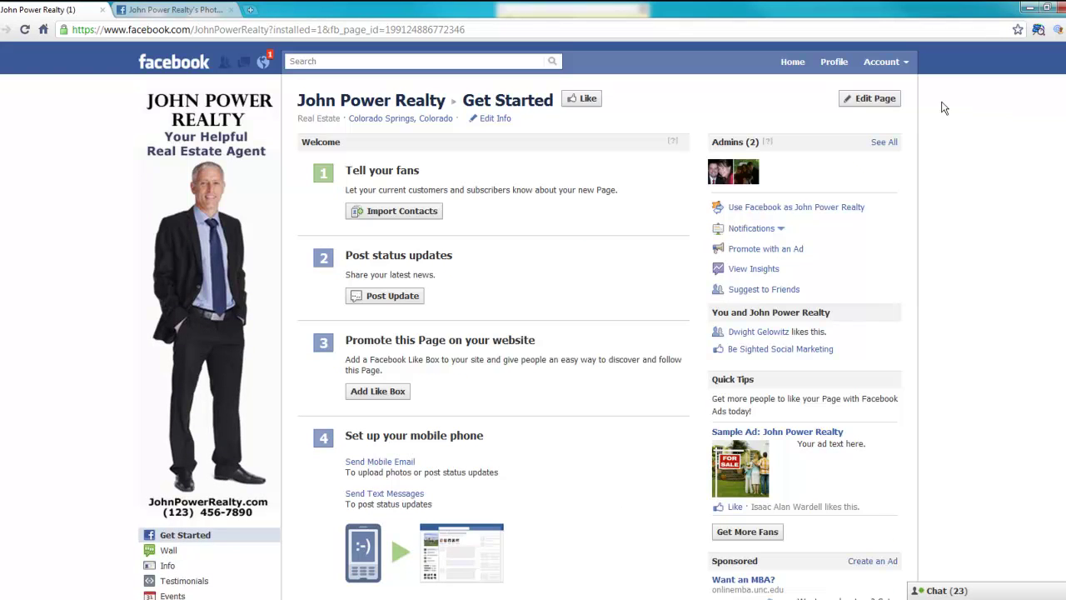
left_click(873, 99)
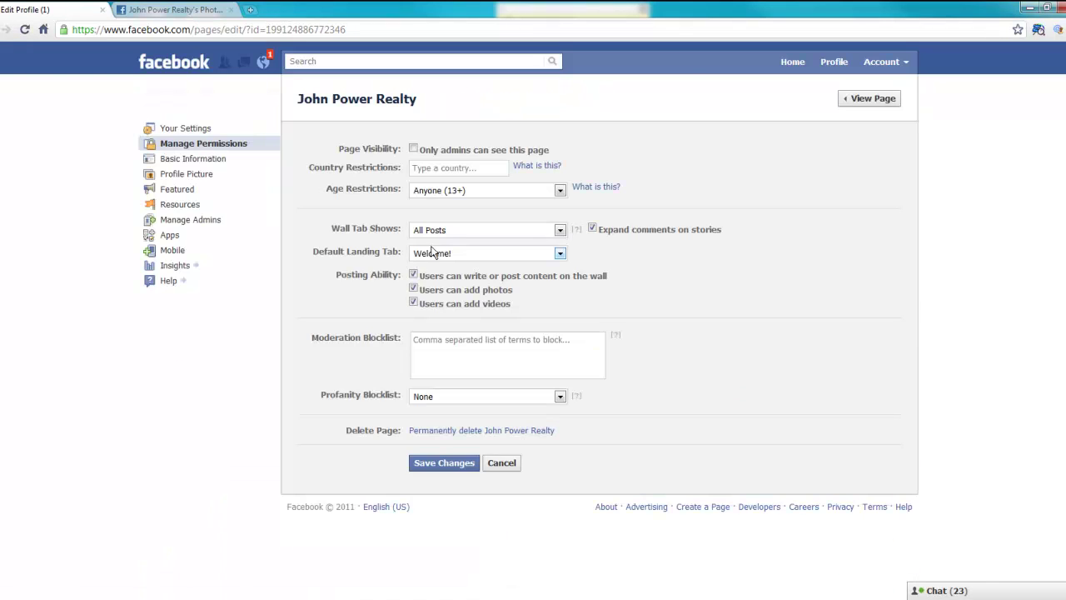
left_click(453, 255)
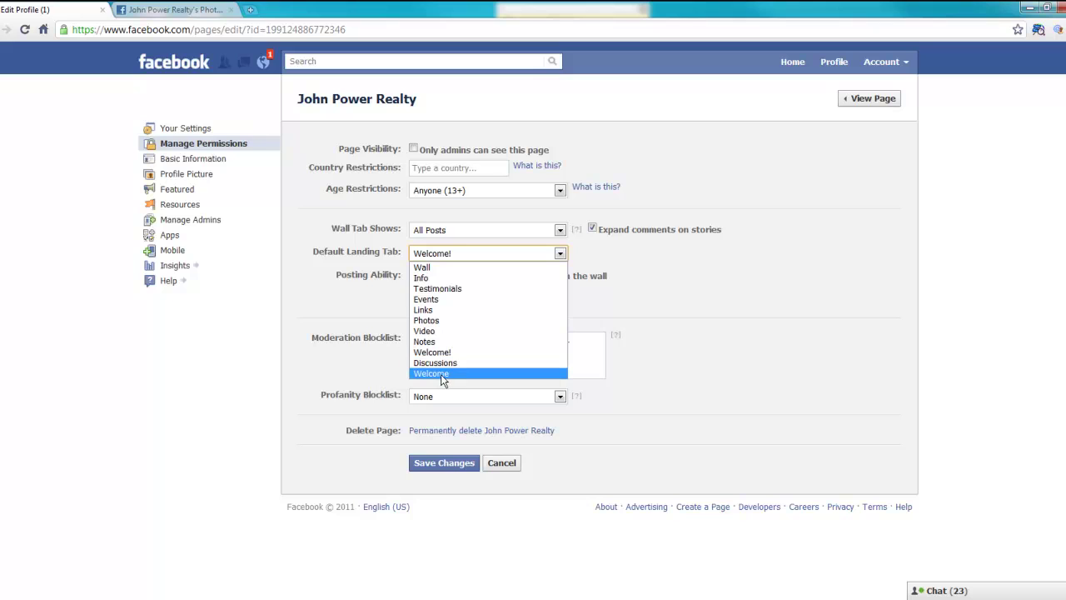
left_click(441, 374)
left_click(449, 464)
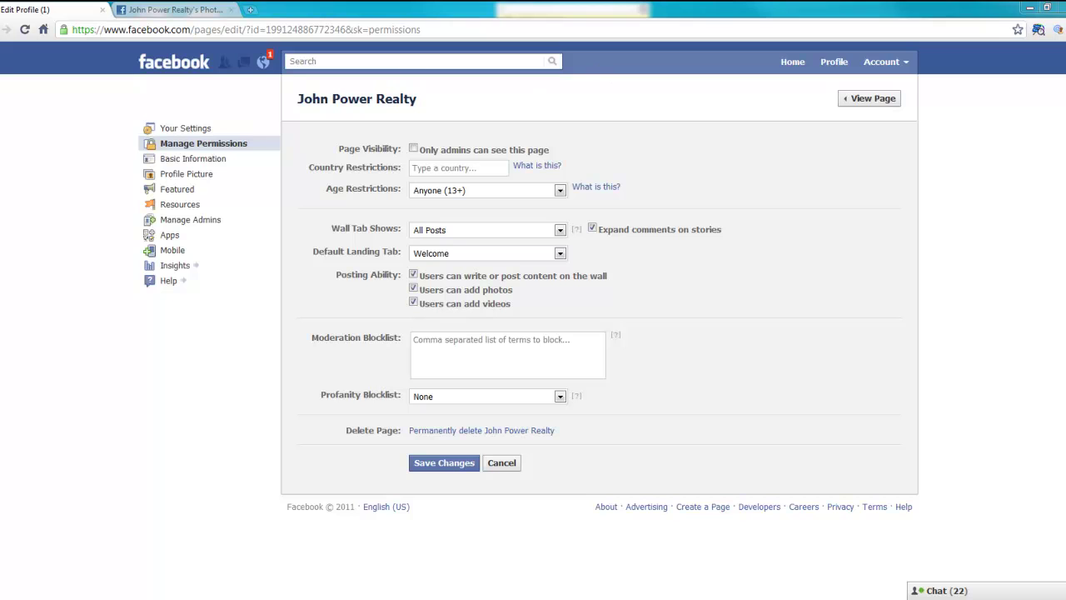
Maximize Firefox and load facebook.com/johnpowerrealty
left_click_drag(816, 43, 346, 40)
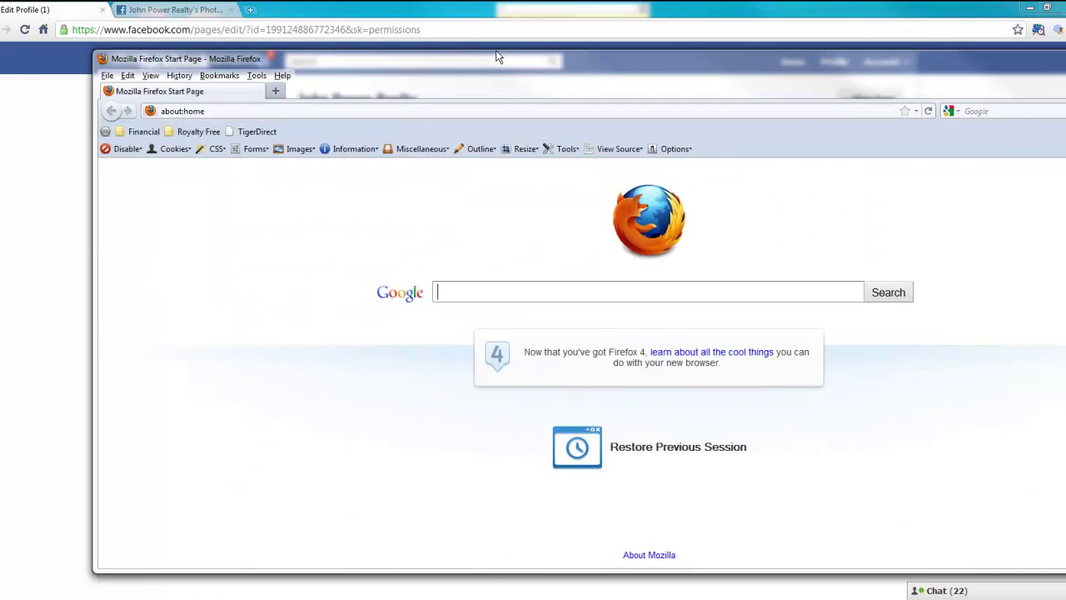
double_click(344, 37)
left_click(288, 58)
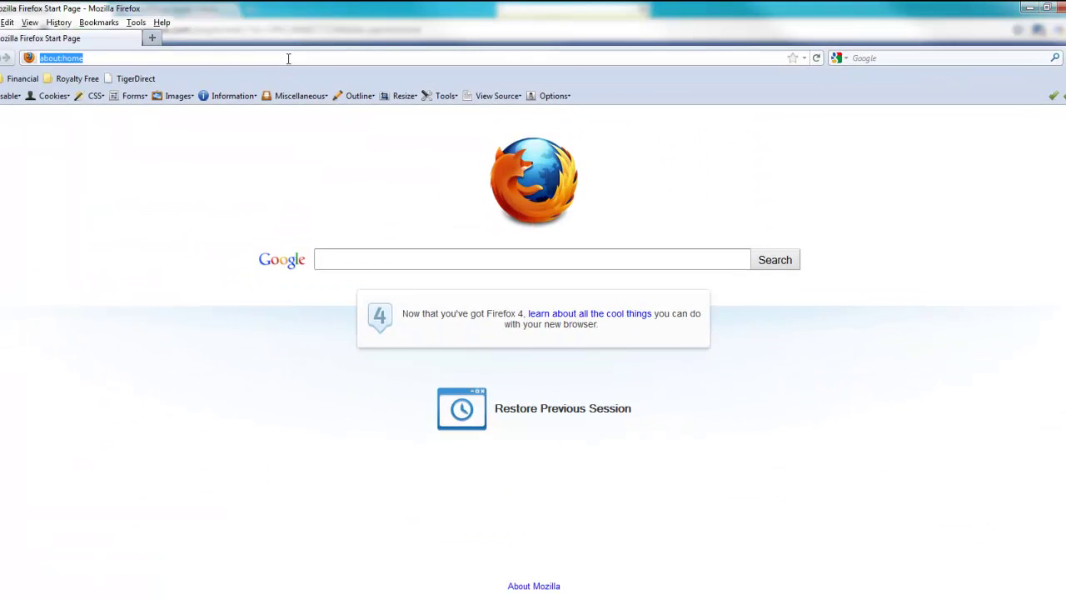
type("facebook")
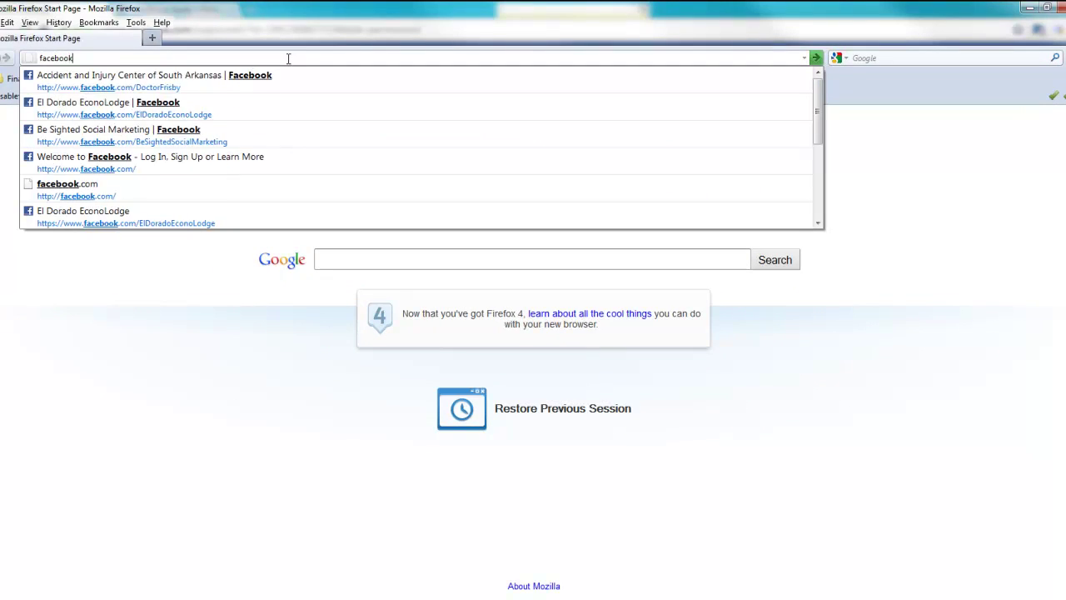
type(".com/")
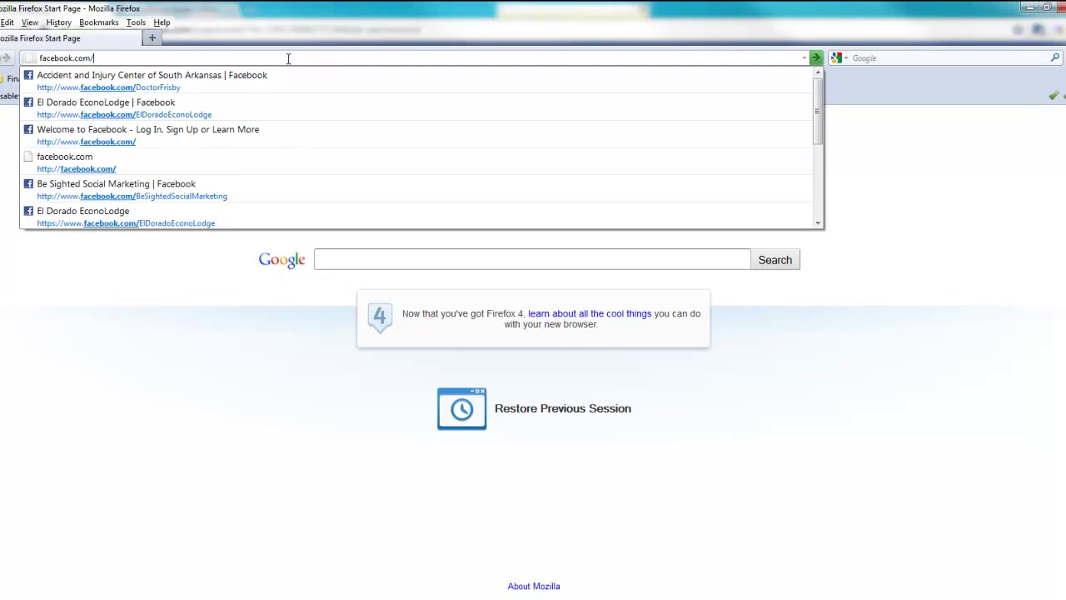
type("john")
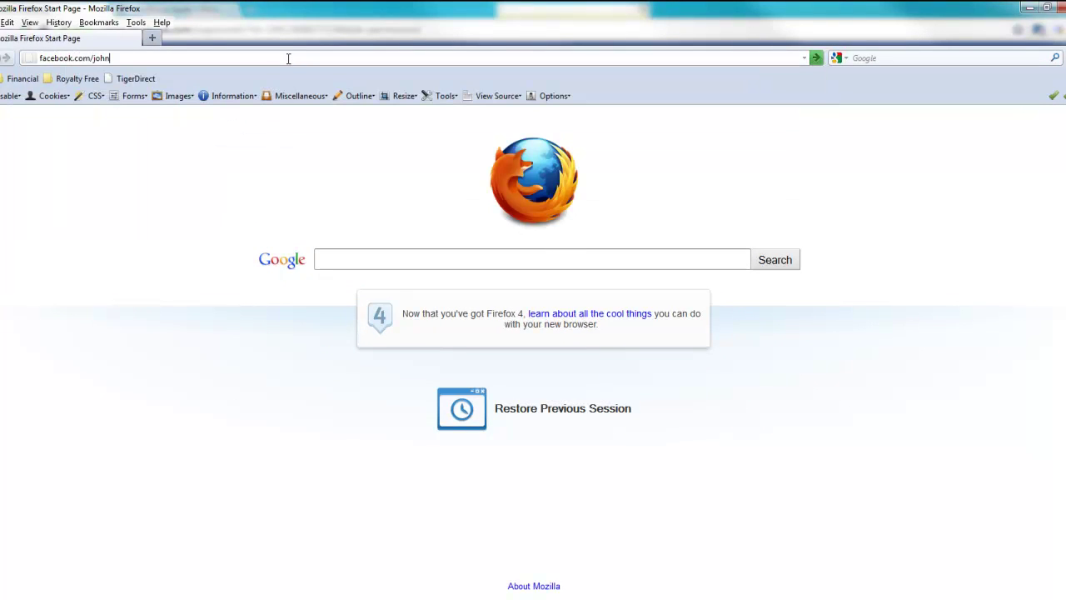
type("powerrea")
type("lty")
key("Return")
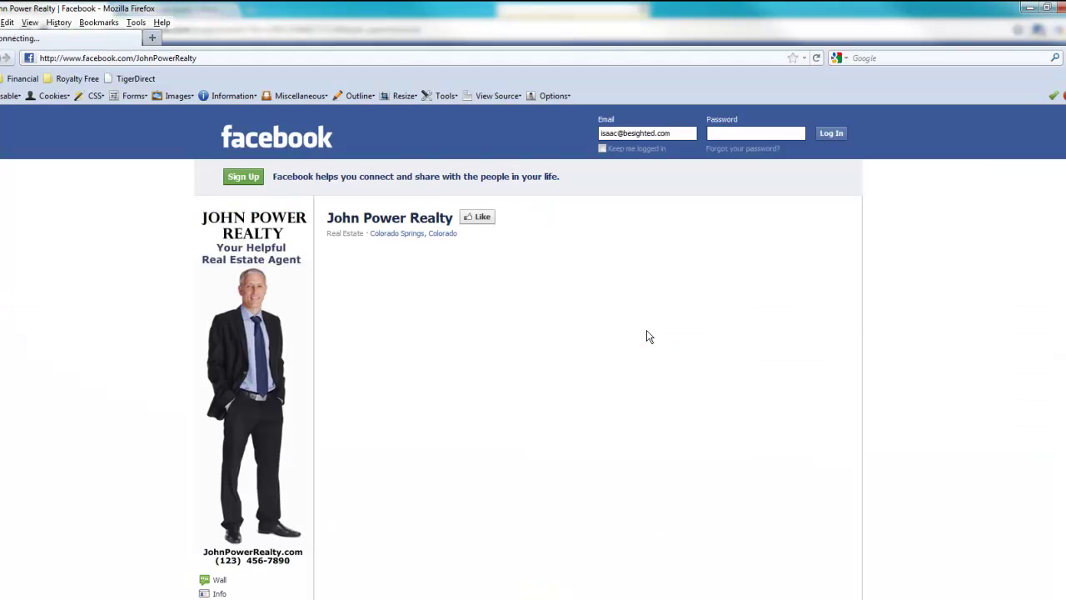
Scroll the logged-out page to check the Press Like welcome image appears as landing tab
scroll(647, 331, "down", 2)
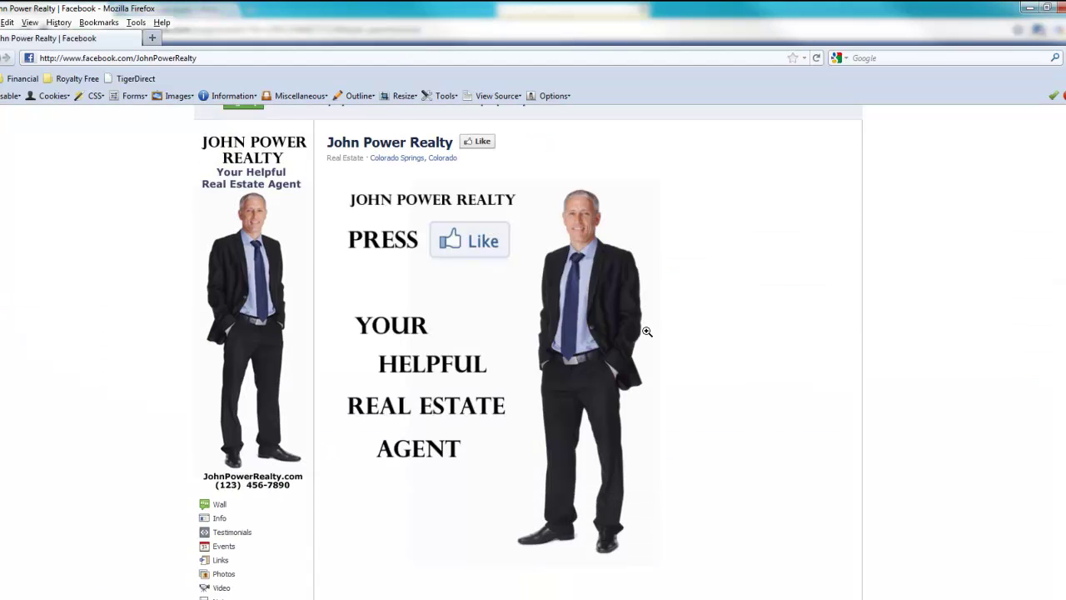
scroll(648, 331, "down", 5)
scroll(648, 332, "up", 4)
scroll(648, 332, "up", 4)
scroll(647, 332, "down", 4)
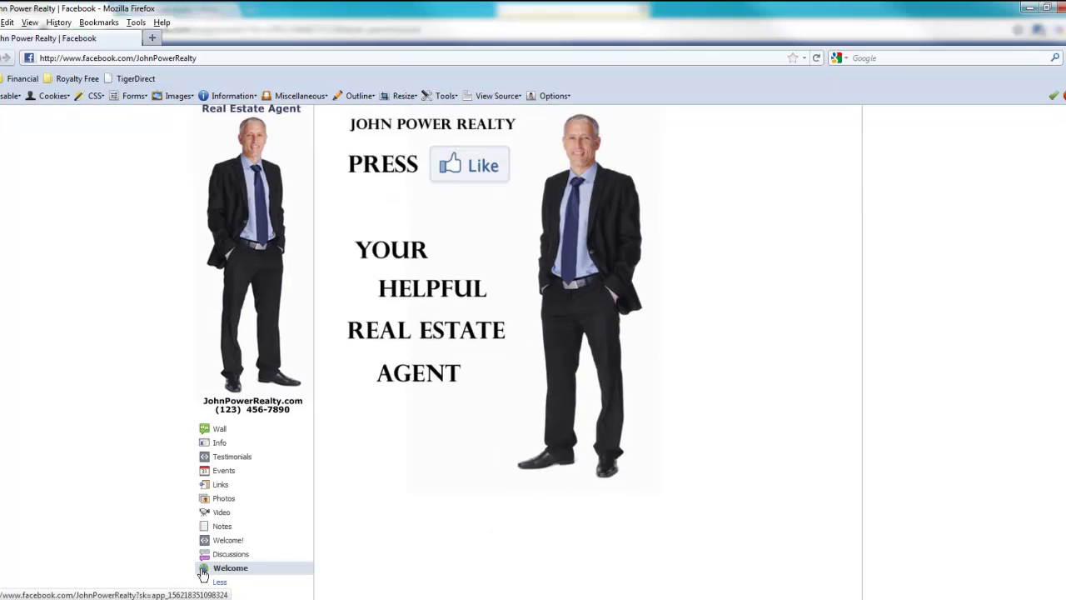
scroll(633, 495, "up", 3)
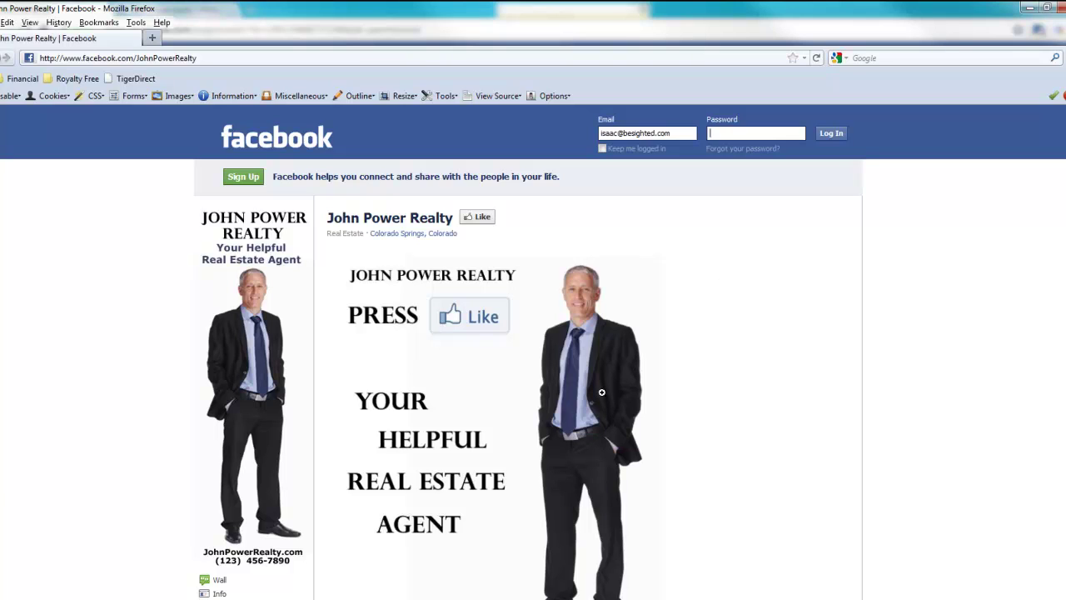
scroll(400, 476, "down", 3)
scroll(400, 476, "up", 3)
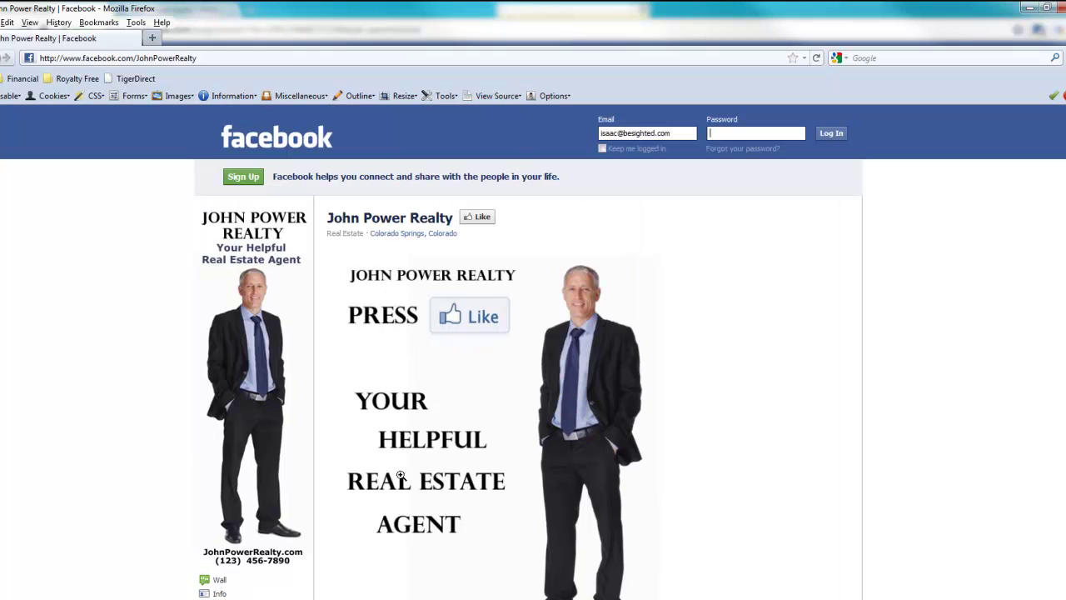